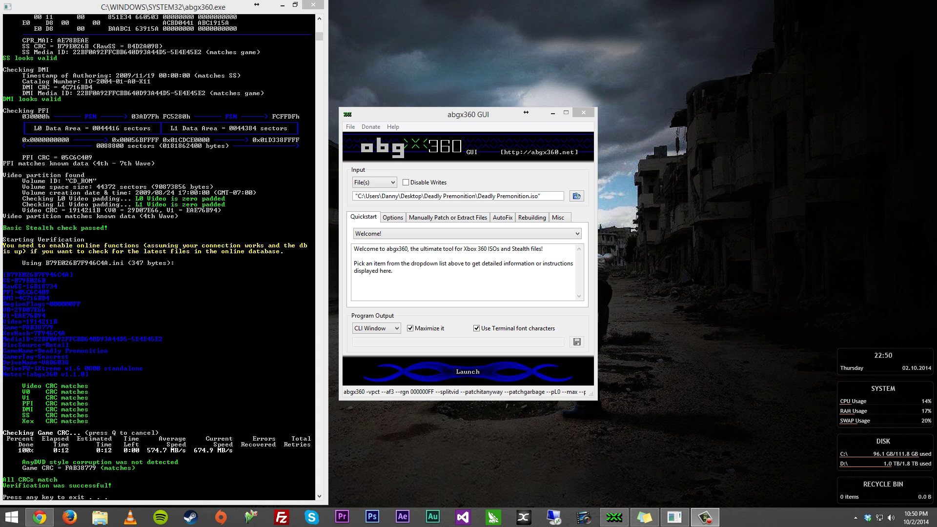
Close the finished verification output and, in Chrome, download the abgx360.ini zip from abgx360.xecuter.com to the desktop.
{"action": "scroll", "coordinate": [158, 256], "scroll_direction": "up", "scroll_amount": 20}
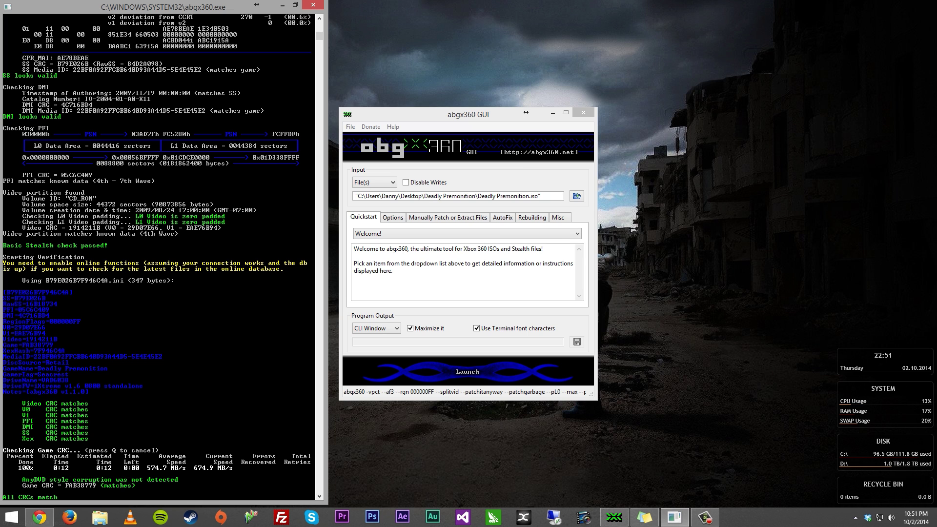
{"action": "key", "text": "Return"}
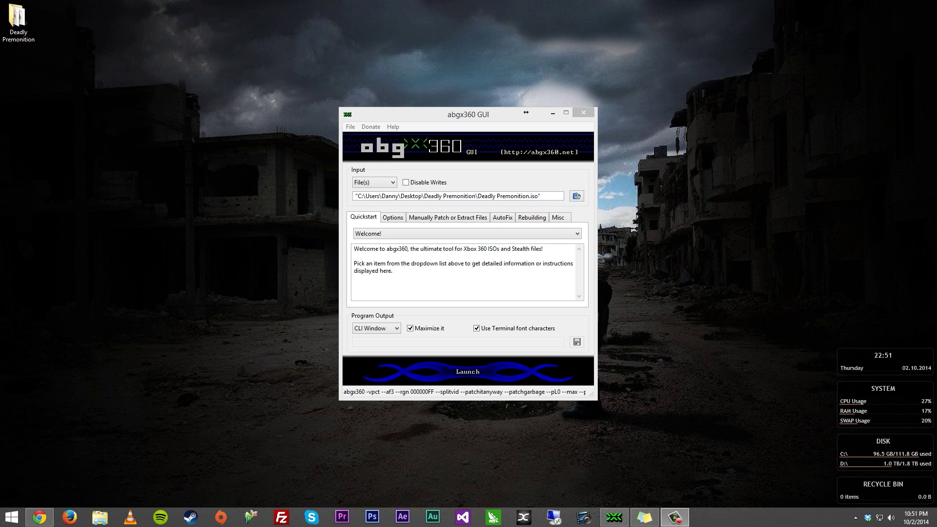
{"action": "left_click", "coordinate": [39, 517]}
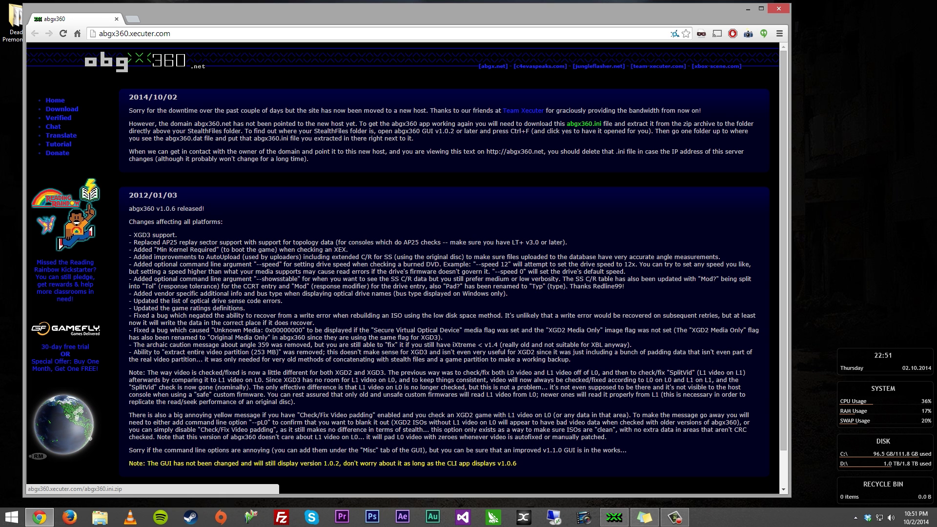
{"action": "left_click", "coordinate": [584, 124]}
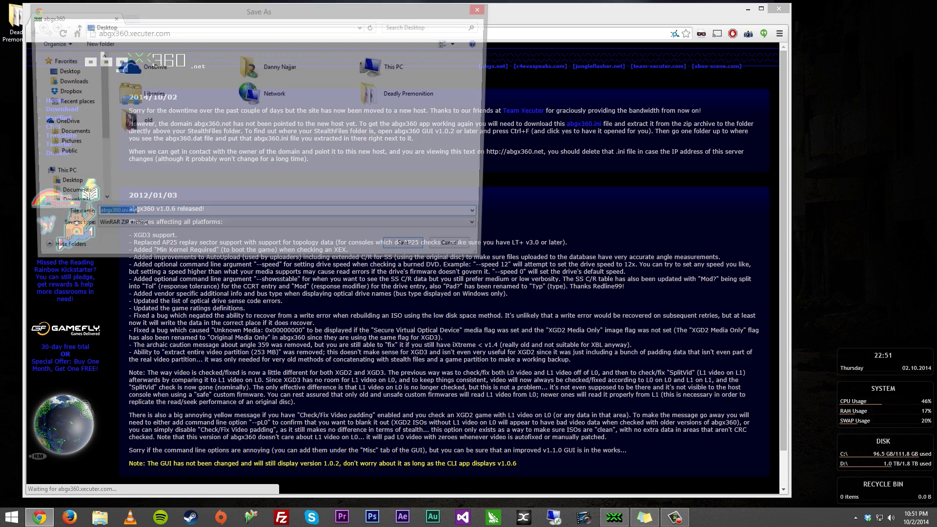
{"action": "left_click", "coordinate": [410, 250]}
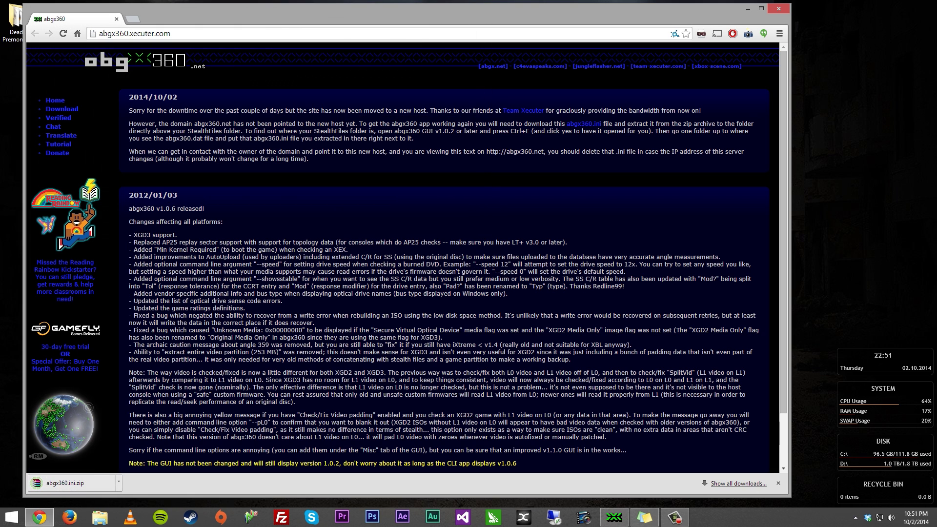
{"action": "left_click", "coordinate": [748, 9]}
Extract the downloaded abgx360.ini zip onto the desktop and copy the extracted abgx360.ini file.
{"action": "right_click", "coordinate": [29, 78]}
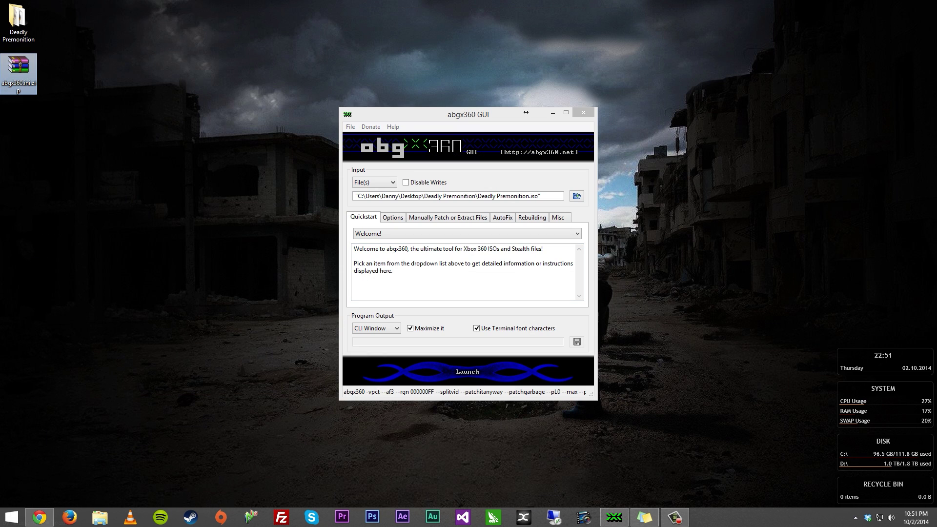
{"action": "left_click", "coordinate": [61, 116]}
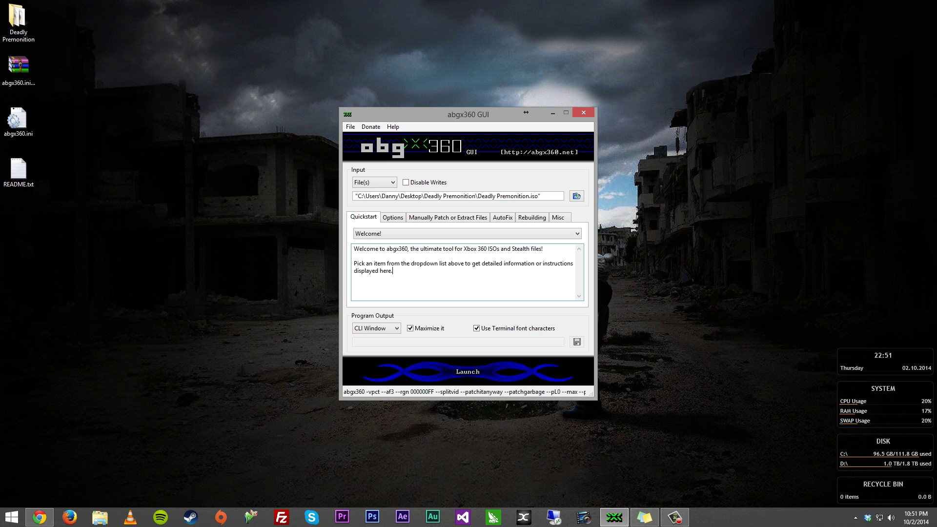
{"action": "left_click", "coordinate": [18, 123]}
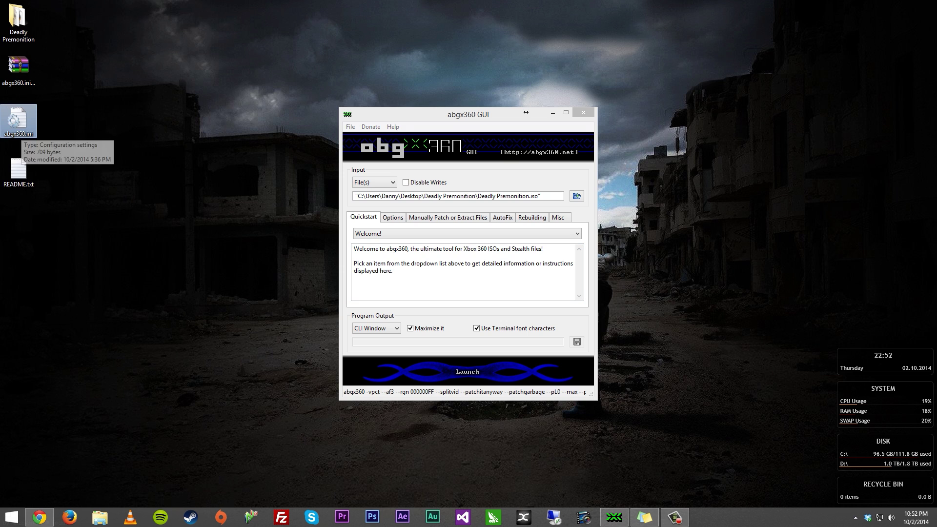
{"action": "right_click", "coordinate": [22, 123]}
{"action": "left_click", "coordinate": [44, 340]}
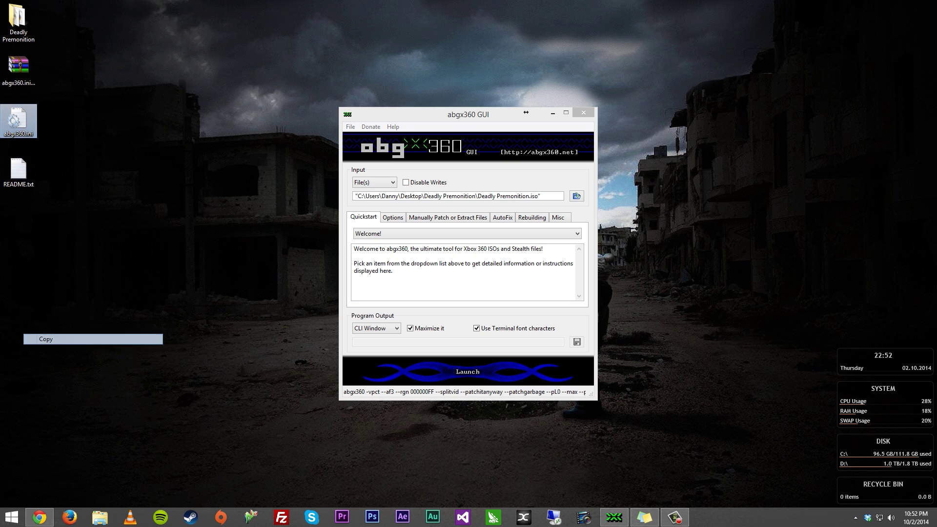
Open the StealthFiles folder from abgx360 GUI and go up to its parent abgx360 folder.
{"action": "left_click", "coordinate": [393, 271]}
{"action": "key", "text": "alt+Left"}
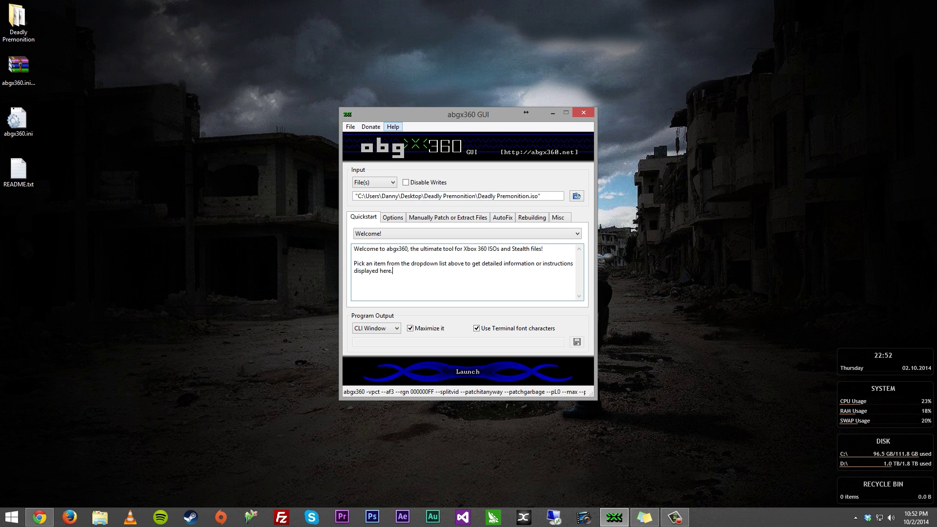
{"action": "left_click", "coordinate": [393, 126]}
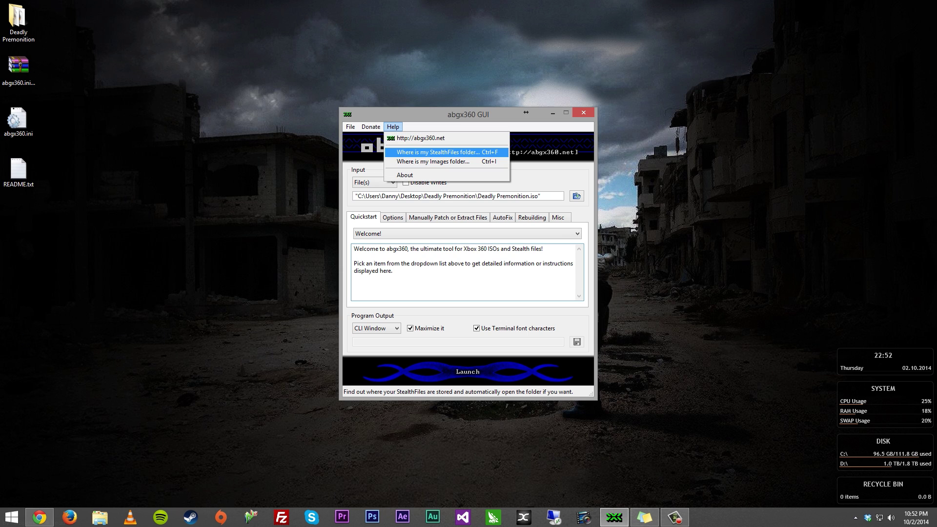
{"action": "left_click", "coordinate": [430, 152]}
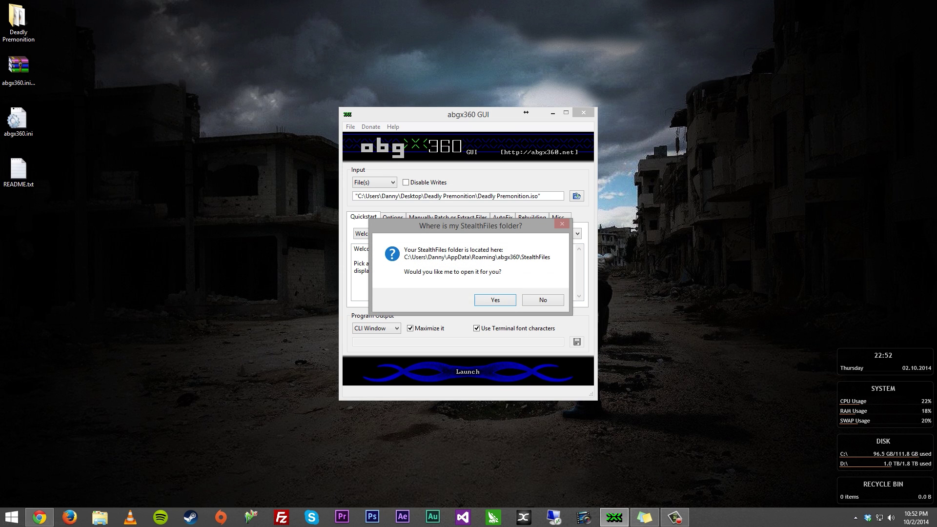
{"action": "key", "text": "Return"}
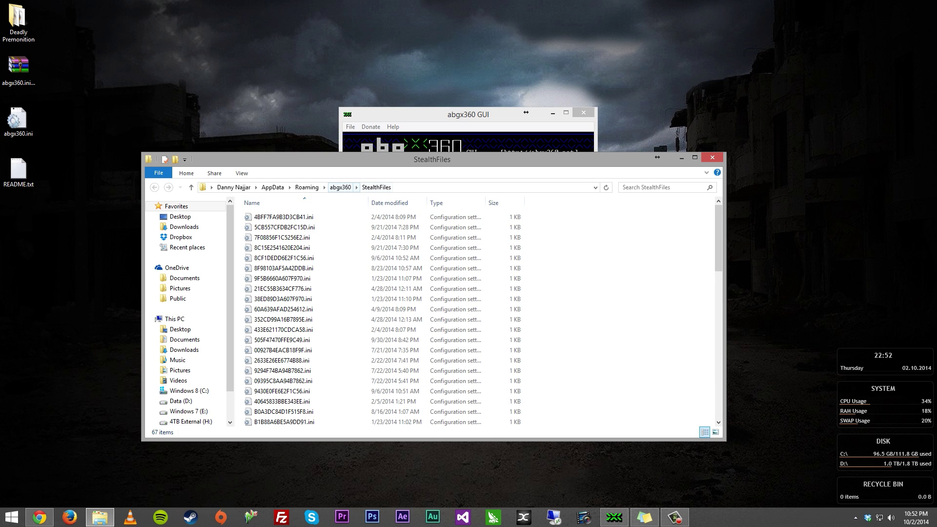
{"action": "left_click", "coordinate": [340, 187]}
{"action": "left_click", "coordinate": [340, 217]}
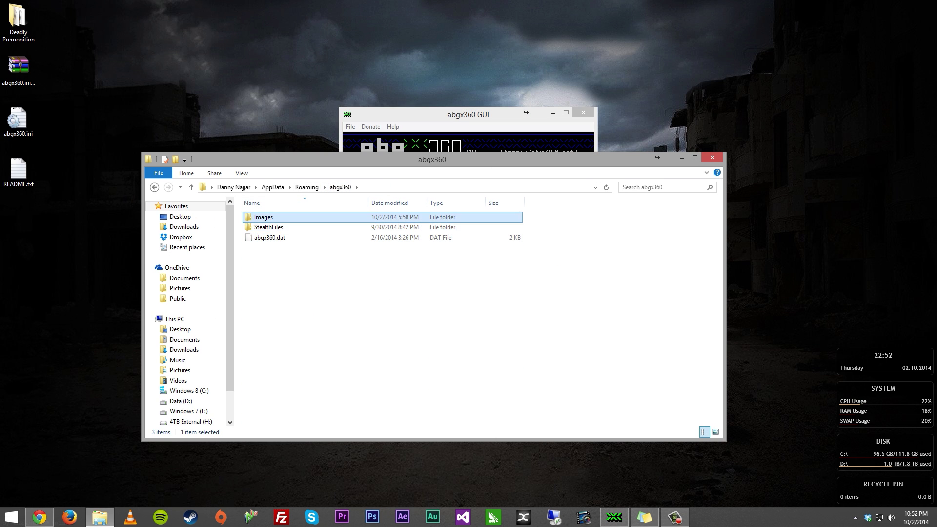
Paste abgx360.ini into the abgx360 folder next to abgx360.dat and close the folder window.
{"action": "left_click", "coordinate": [390, 187]}
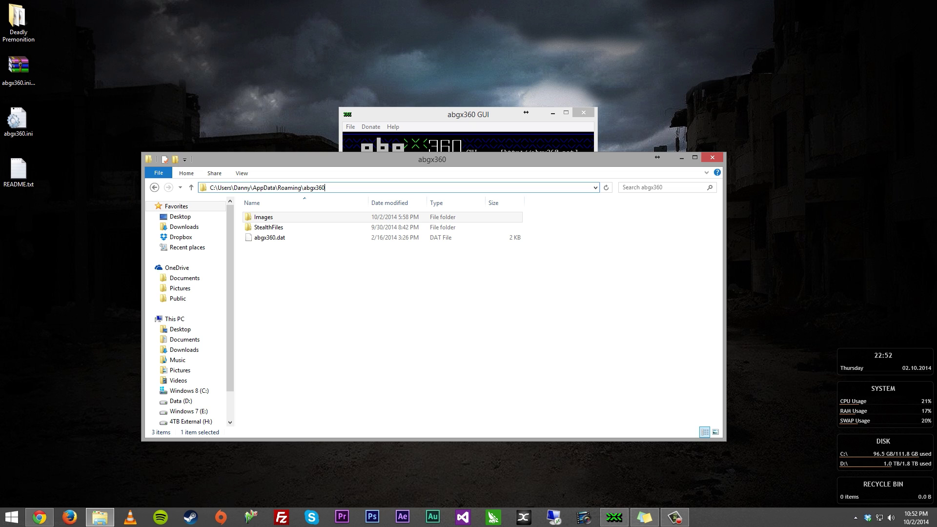
{"action": "left_click", "coordinate": [382, 293]}
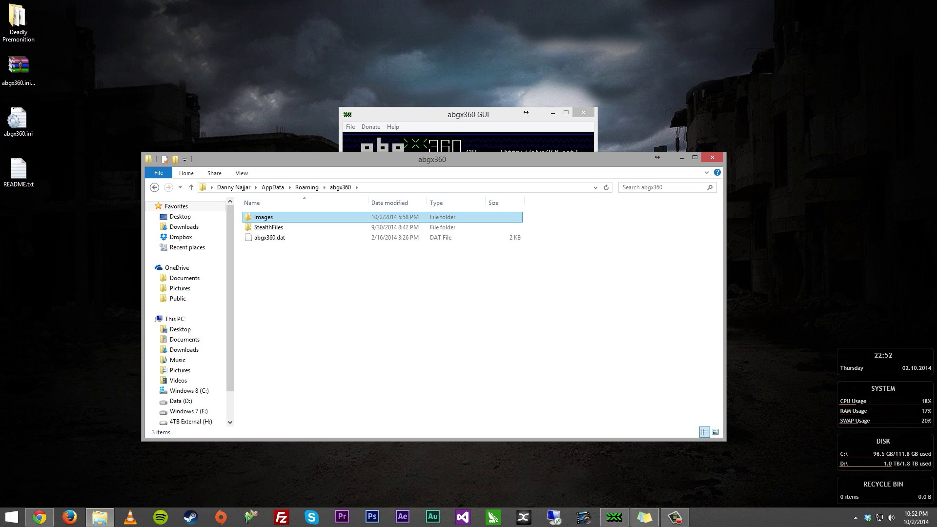
{"action": "left_click", "coordinate": [263, 217]}
{"action": "left_click", "coordinate": [268, 227]}
{"action": "left_click", "coordinate": [270, 237]}
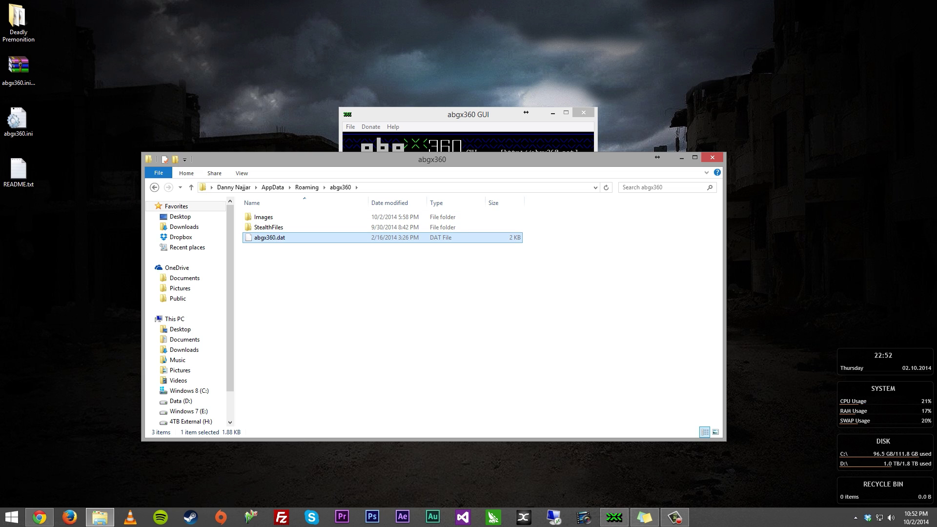
{"action": "right_click", "coordinate": [275, 267]}
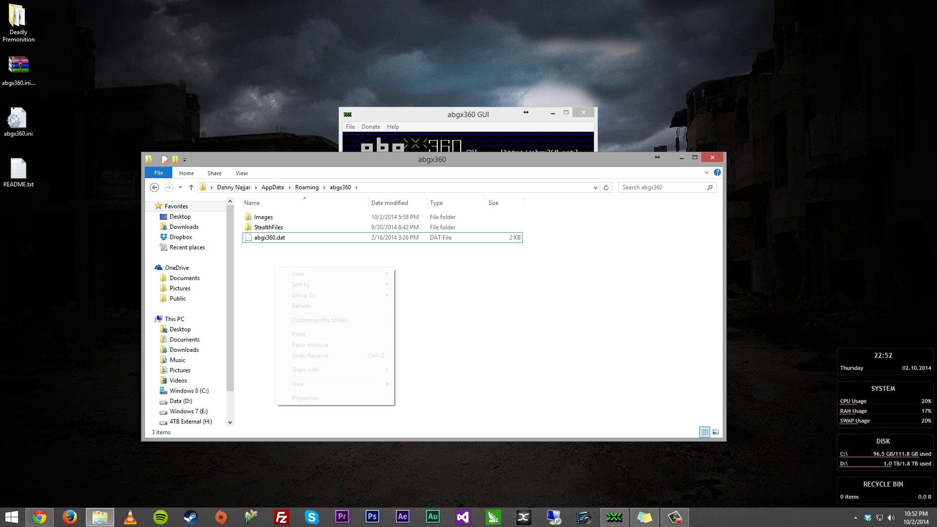
{"action": "left_click", "coordinate": [298, 334]}
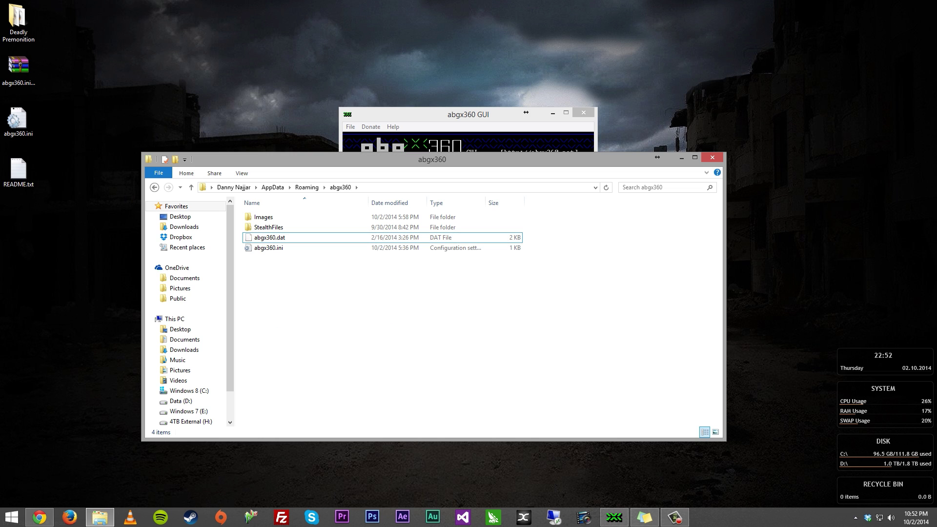
{"action": "left_click", "coordinate": [712, 158]}
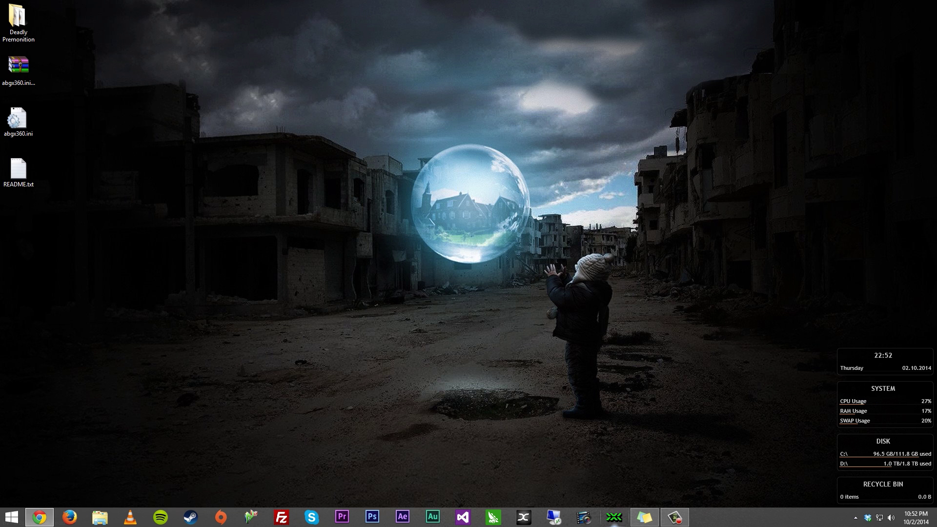
Launch an abgx360 check of Deadly Premonition.iso from the Deadly Premonition desktop folder and cancel its Game CRC check.
{"action": "left_click", "coordinate": [614, 517]}
{"action": "left_click", "coordinate": [18, 23]}
{"action": "double_click", "coordinate": [18, 23]}
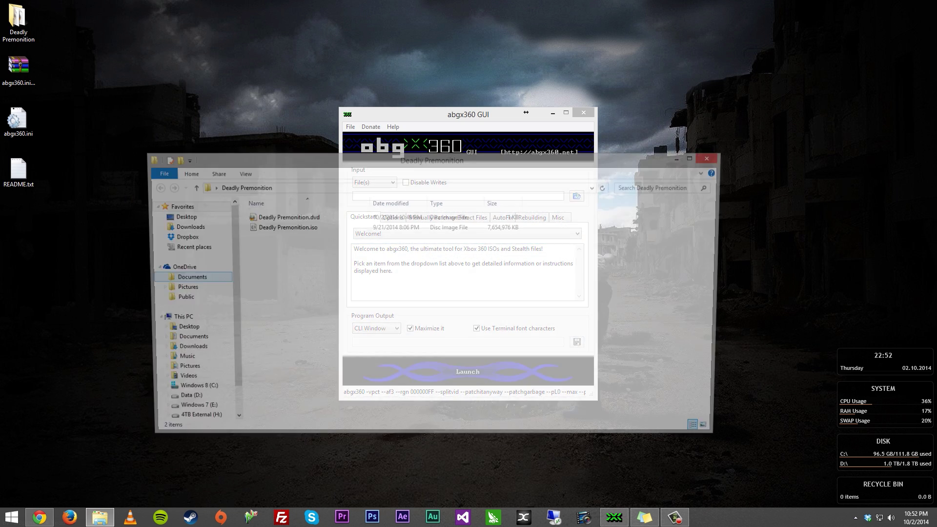
{"action": "left_click_drag", "start_coordinate": [284, 227], "coordinate": [459, 196]}
{"action": "left_click", "coordinate": [468, 372]}
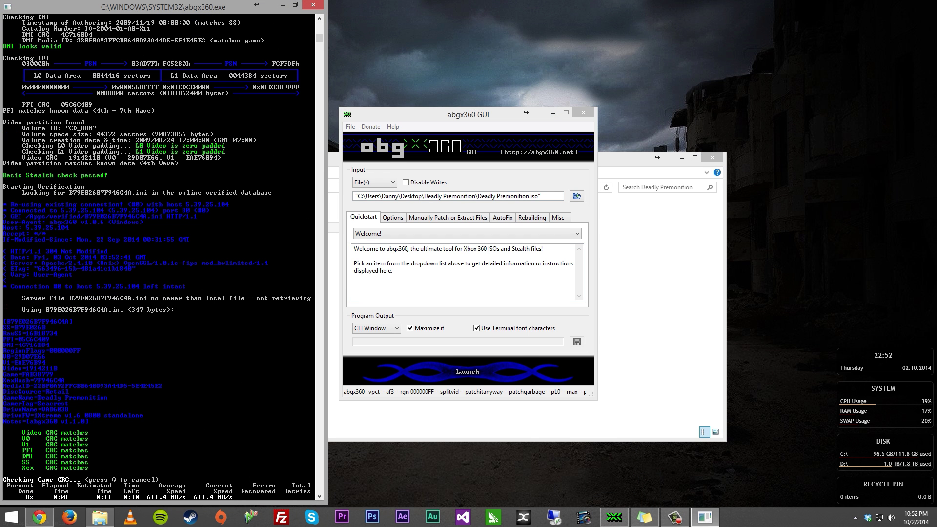
{"action": "key", "text": "q"}
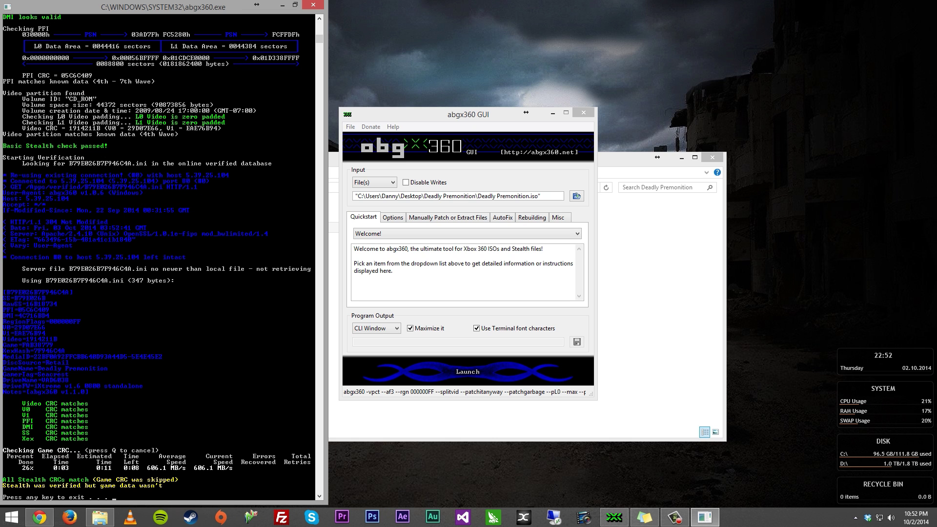
Examine the server connection and abgx360.dat update check at the start of the output, and close the console window.
{"action": "scroll", "coordinate": [161, 259], "scroll_direction": "up", "scroll_amount": 20}
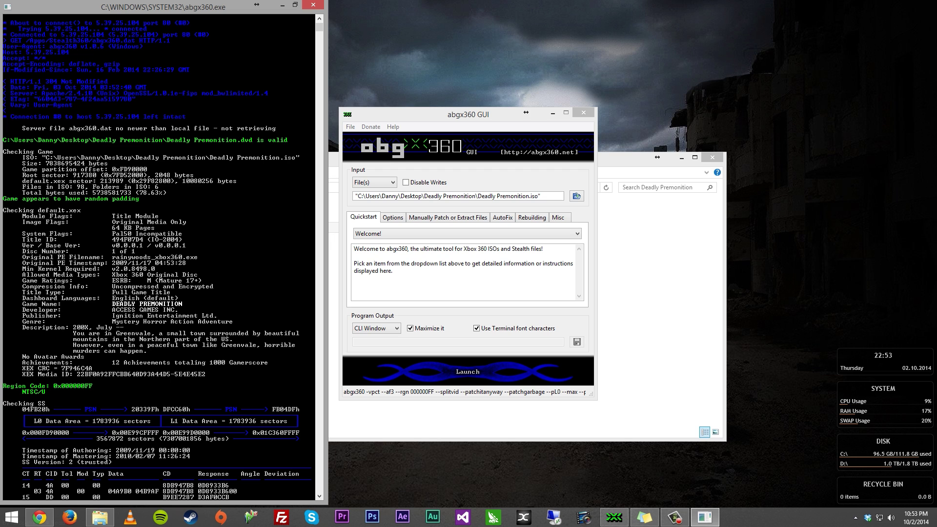
{"action": "scroll", "coordinate": [157, 257], "scroll_direction": "up", "scroll_amount": 2}
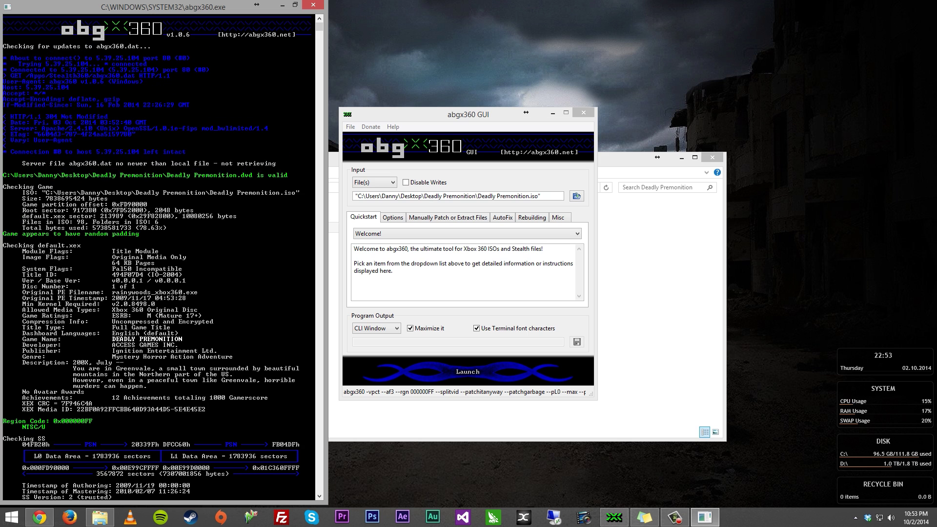
{"action": "left_click", "coordinate": [313, 5]}
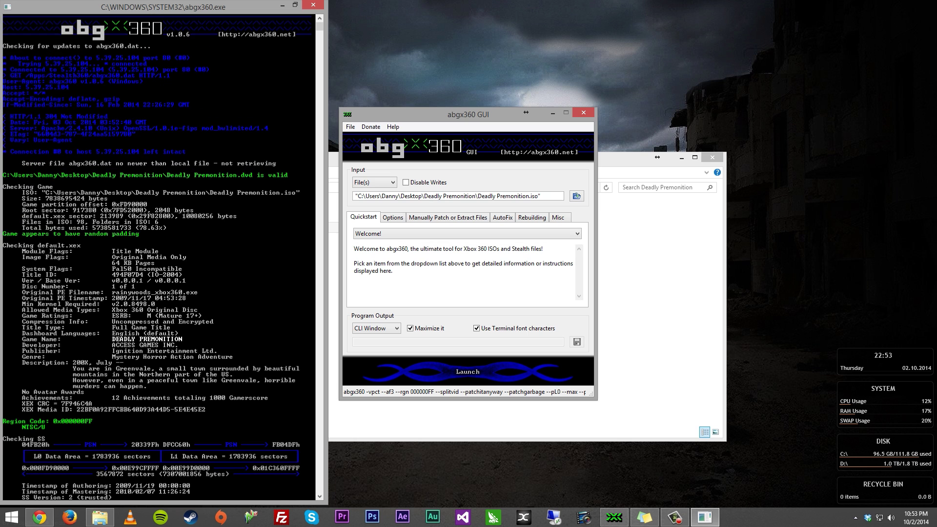